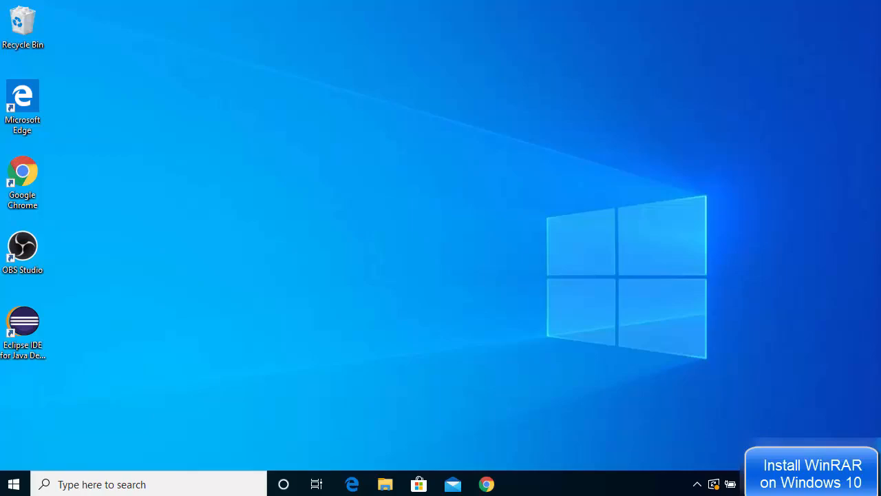
Open the win-rar.com website in Chrome from a Google search for "winrar" and accept its cookie notice.
left_click(489, 484)
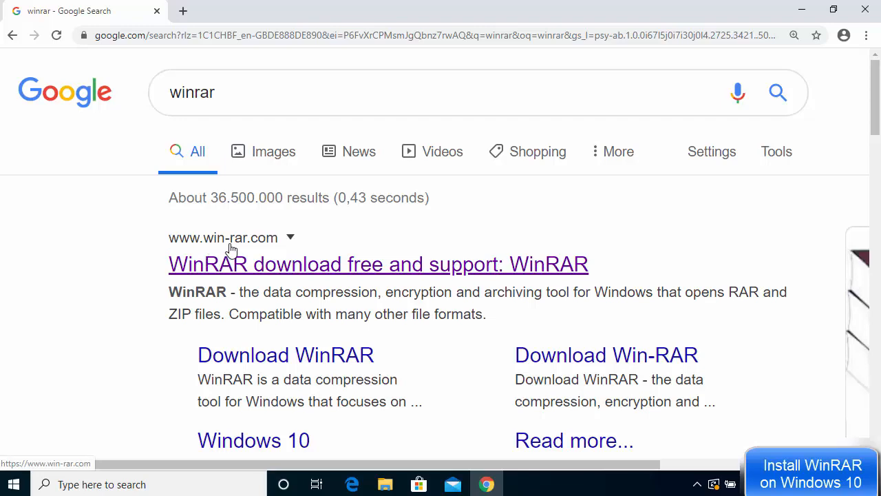
left_click(266, 263)
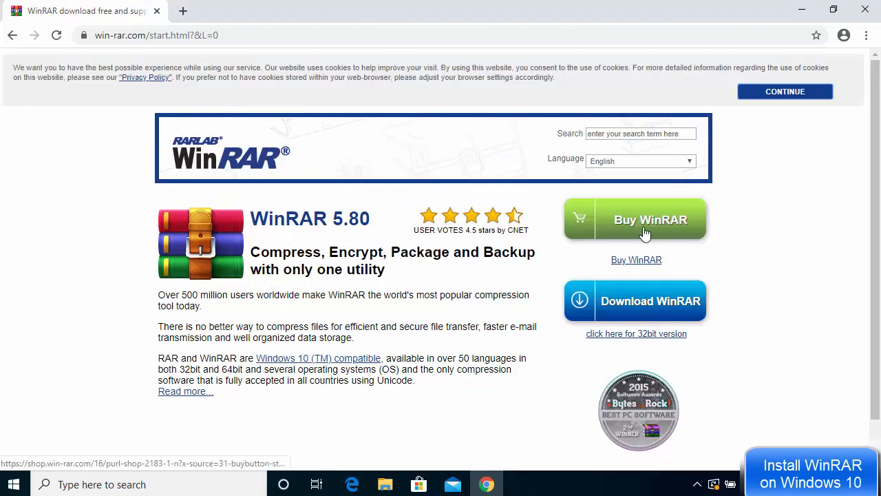
left_click(773, 92)
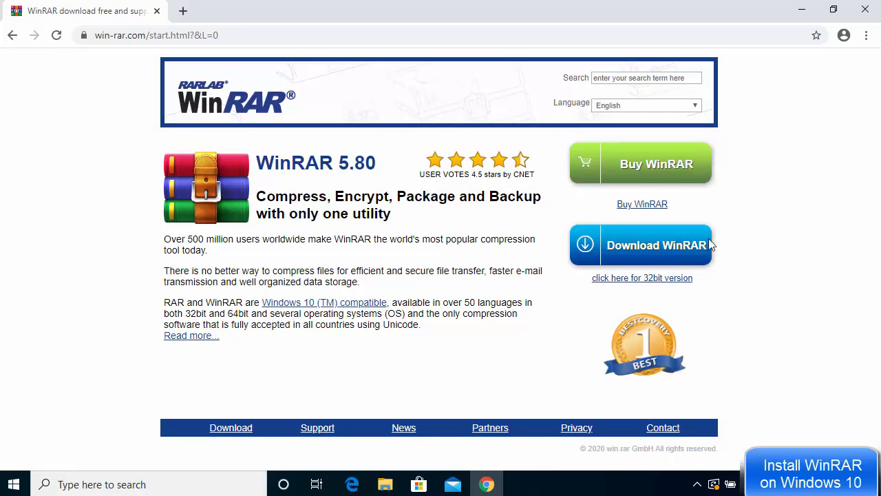
Download the default WinRAR 5.80 installer from the WinRAR website.
left_click(629, 249)
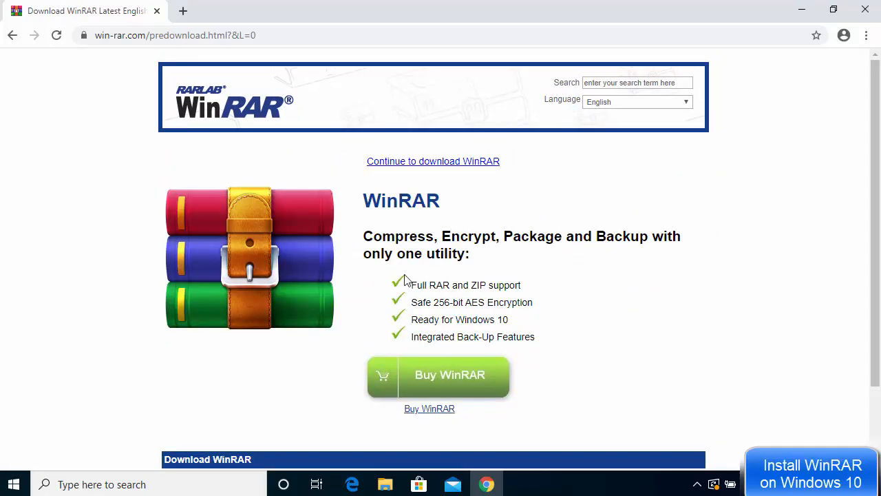
scroll(424, 277, "down", 2)
scroll(422, 277, "down", 1)
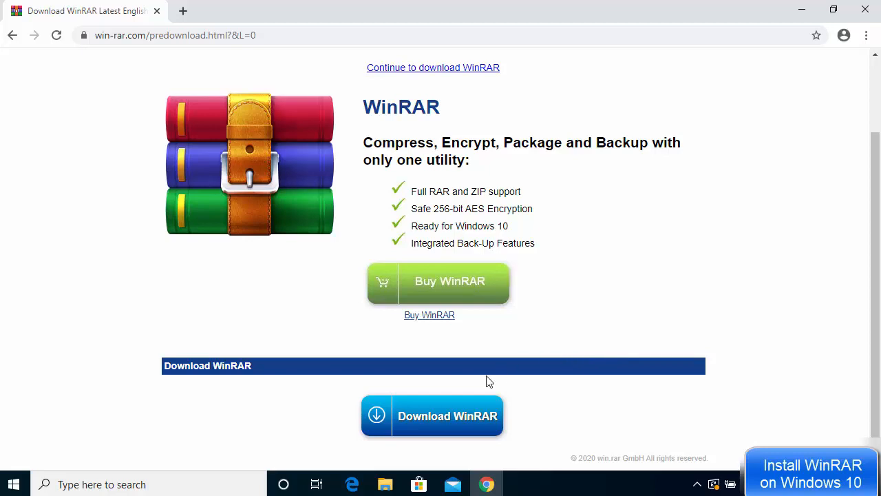
left_click(427, 425)
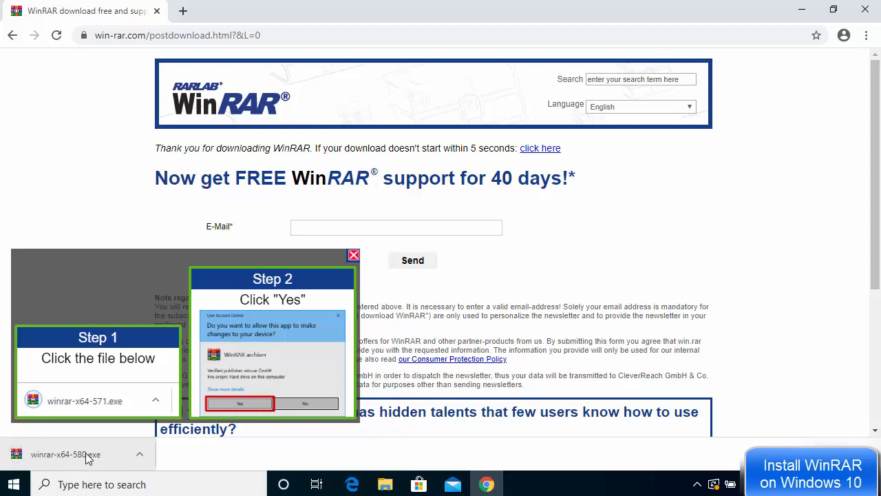
Run the downloaded winrar-x64-580.exe with permission to change the device, and minimize the browser behind it.
left_click(69, 454)
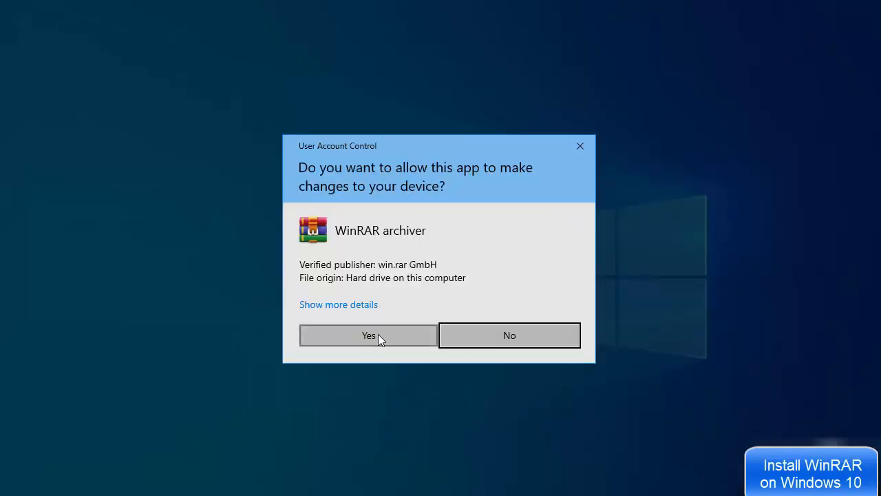
left_click(378, 334)
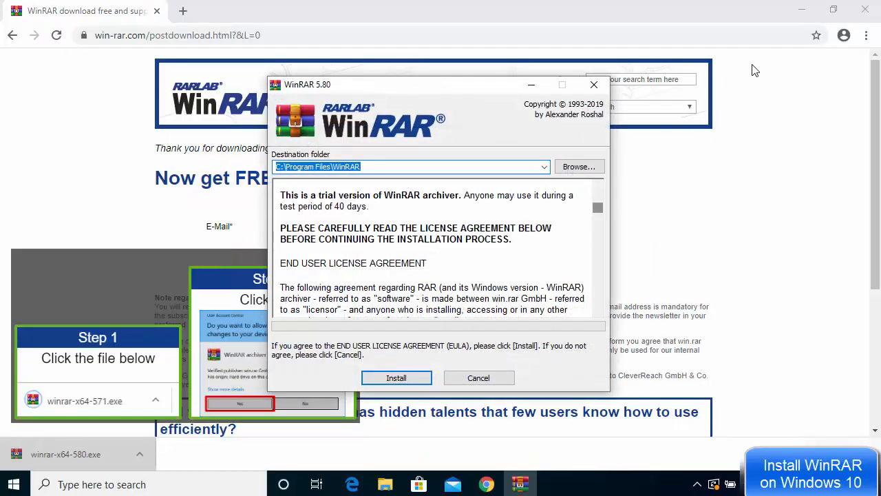
left_click(803, 11)
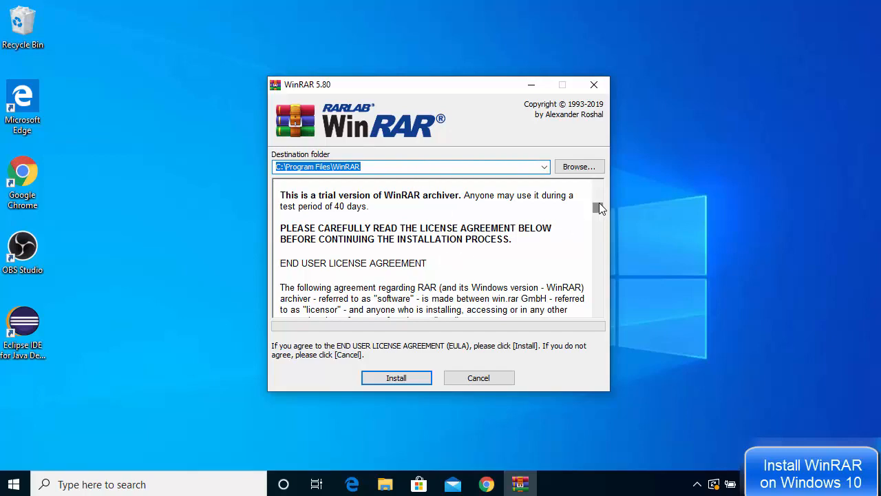
Read through the license agreement and install WinRAR to C:\Program Files\WinRAR.
left_click_drag(599, 203, 603, 322)
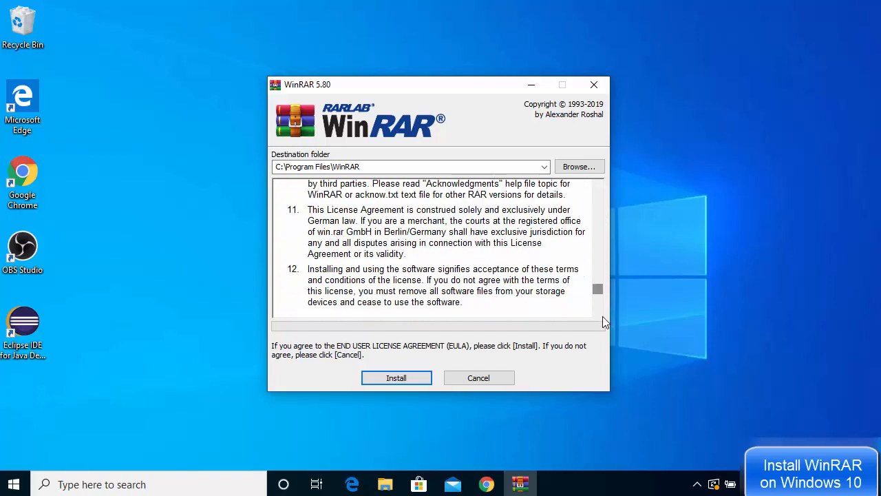
left_click(378, 167)
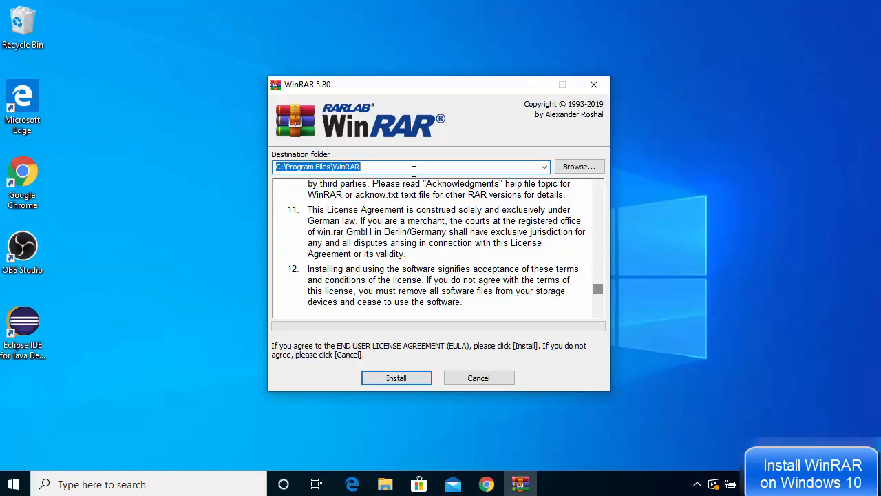
left_click(398, 379)
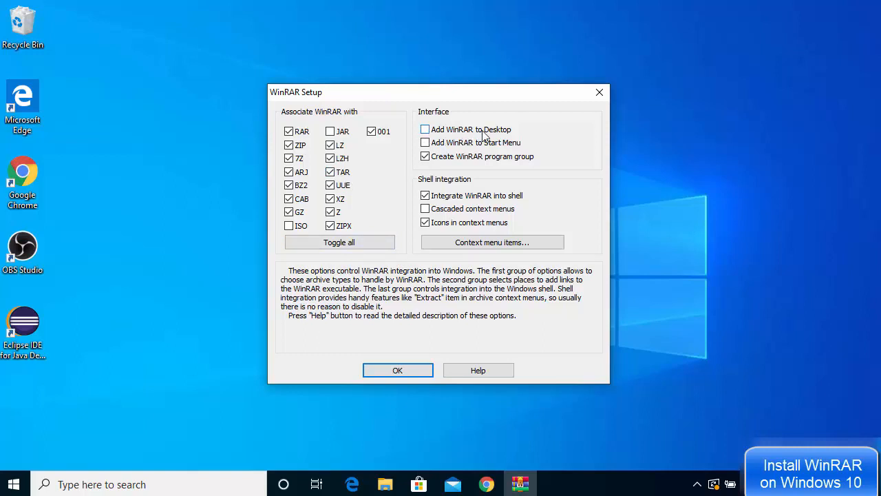
Enable adding WinRAR to the Desktop and Start Menu, then finish the setup and close the program group folder.
left_click(431, 132)
left_click(426, 144)
left_click(412, 369)
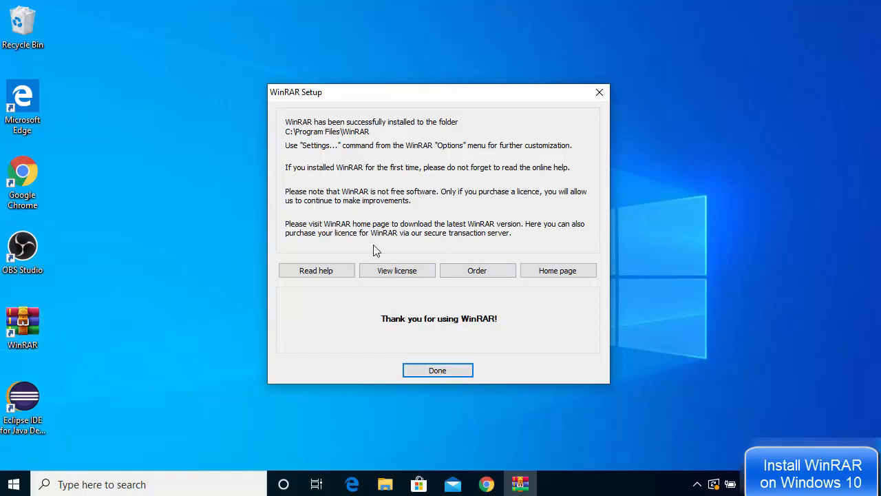
left_click(441, 372)
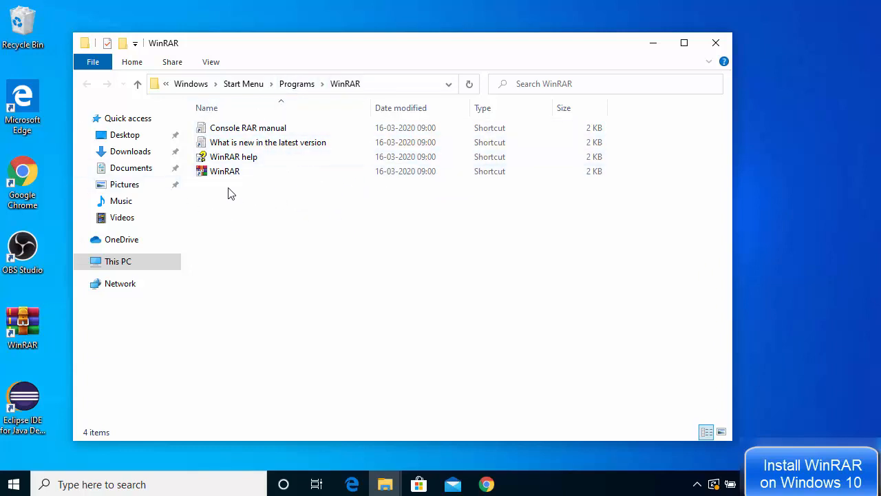
left_click(717, 43)
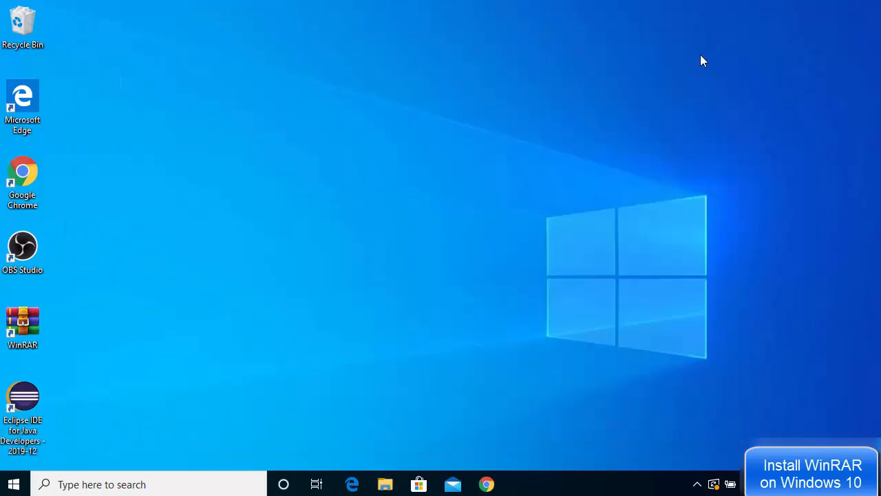
Launch WinRAR from its desktop shortcut, dismiss the first-use purchase notice and close the program.
double_click(24, 327)
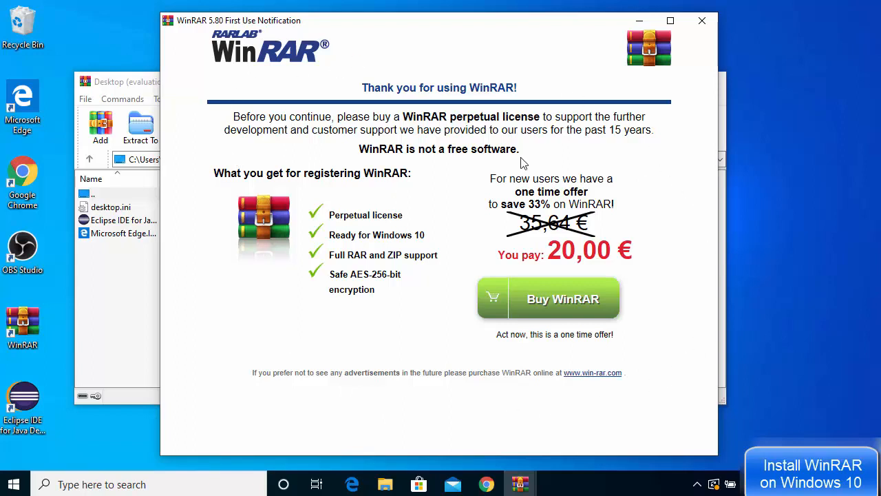
left_click(703, 24)
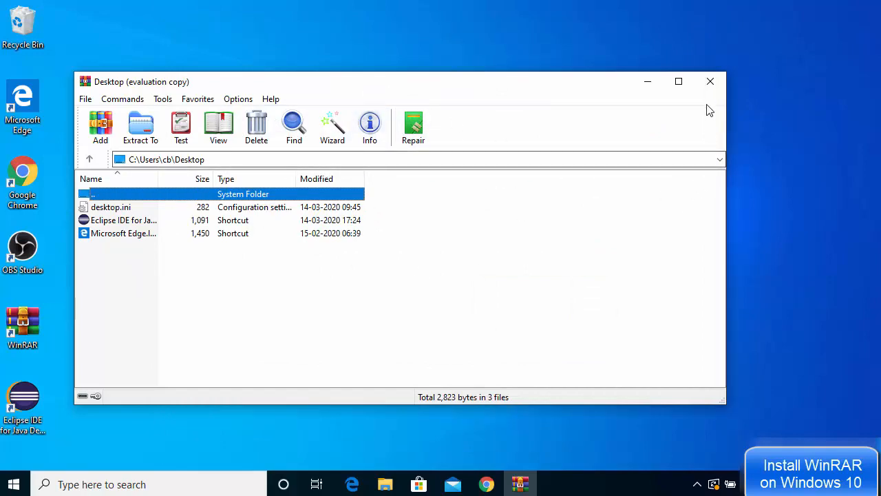
left_click(710, 81)
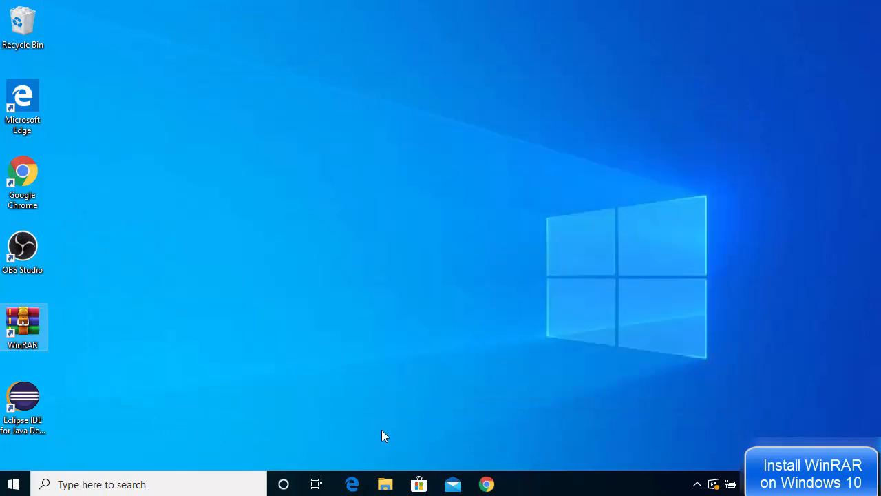
Open the Videos folder in File Explorer and select sample-small.mp4.
left_click(386, 484)
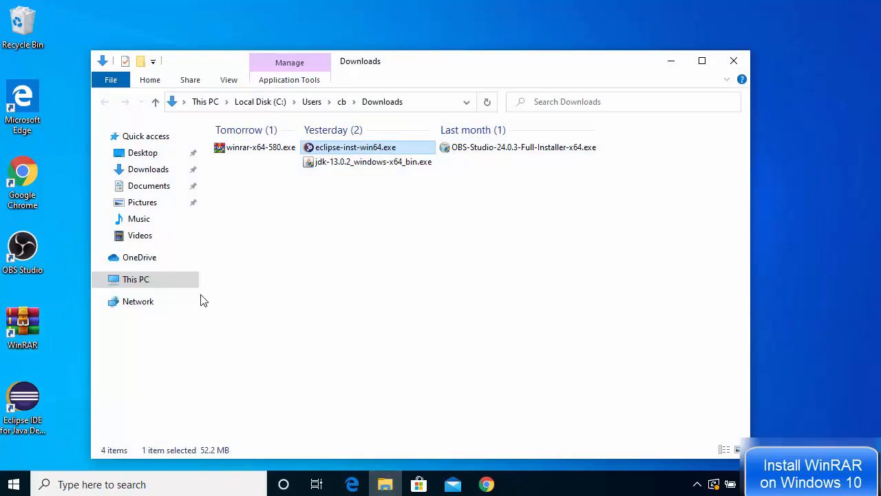
left_click(141, 236)
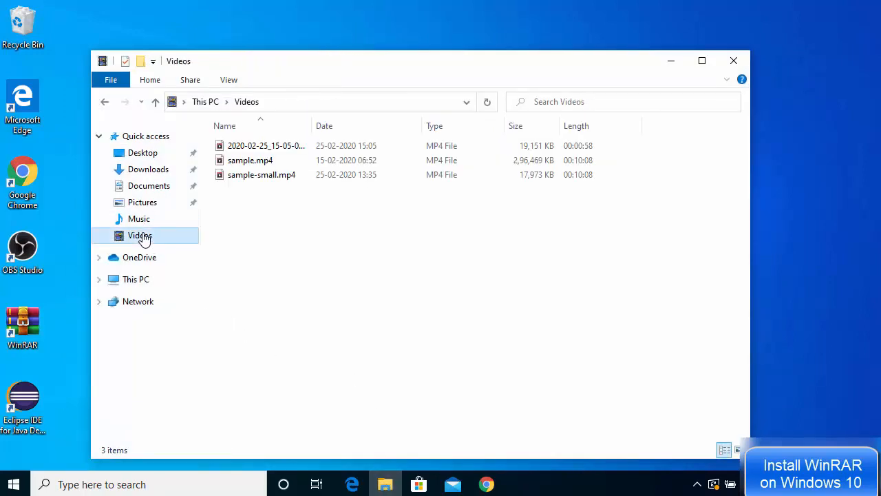
left_click(262, 177)
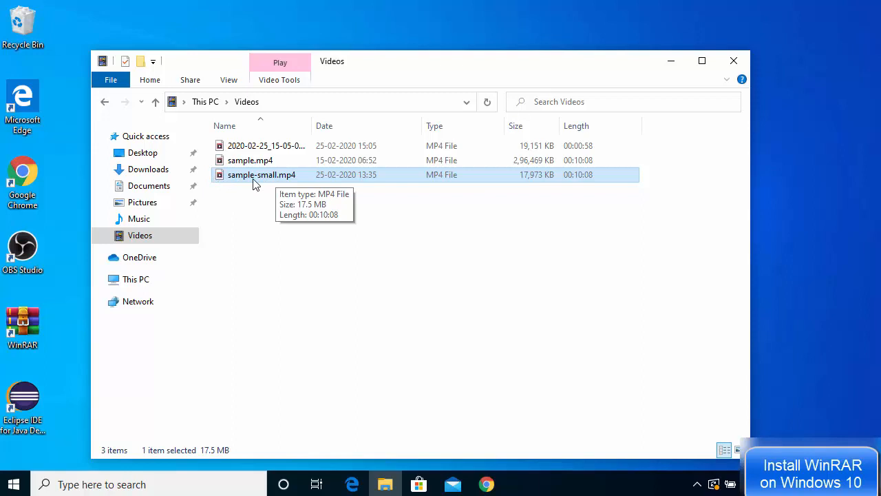
Review the WinRAR compression commands offered for sample-small.mp4 without choosing one.
left_click(252, 219)
left_click(260, 177)
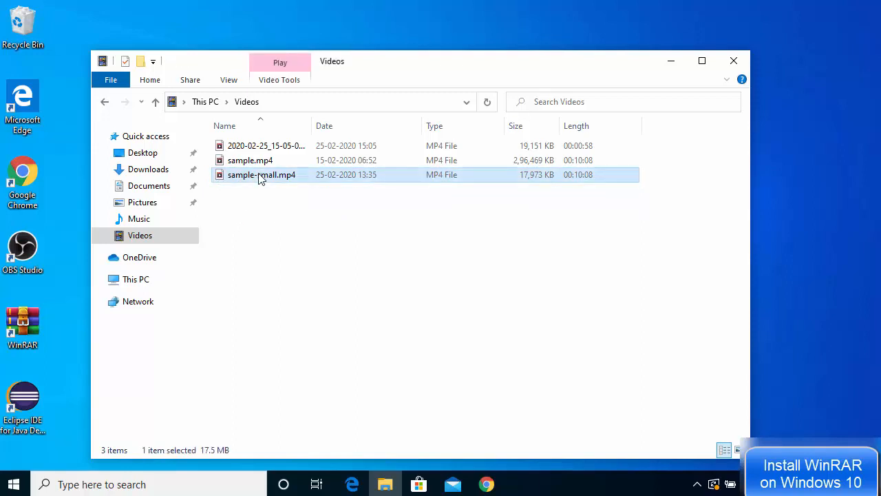
right_click(260, 178)
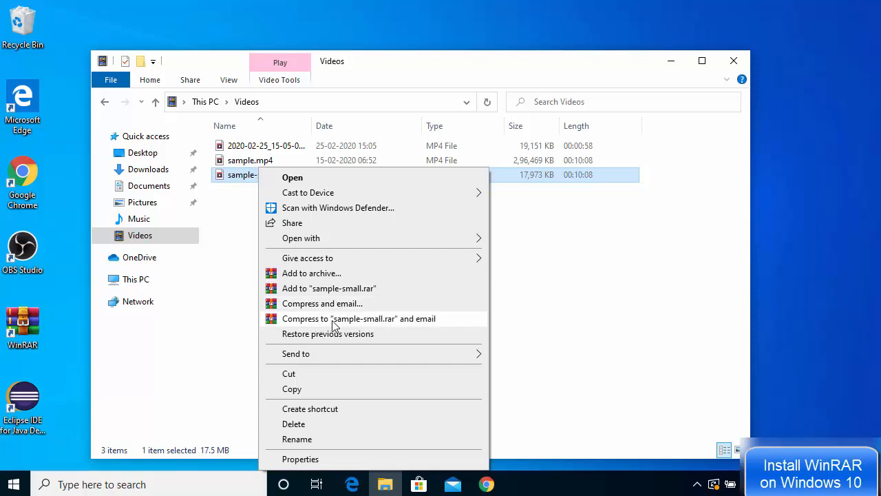
left_click(287, 222)
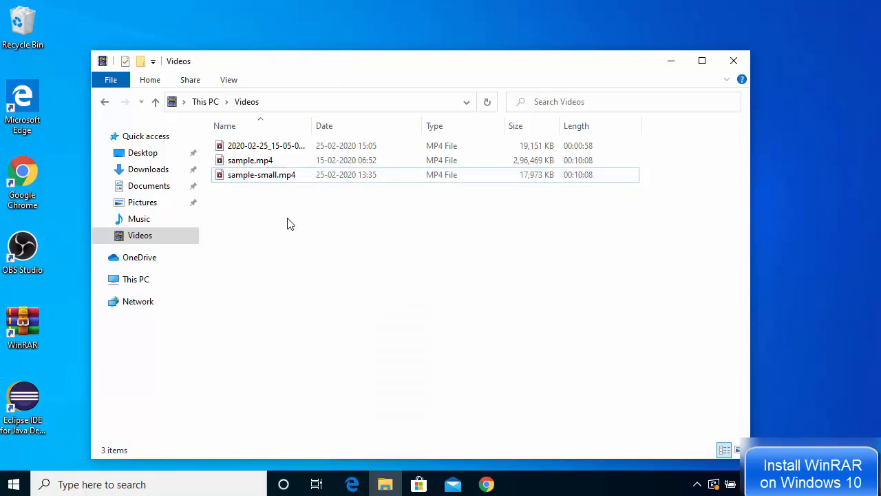
Add sample-small.mp4 to an archive named sample-small.rar, using the RAR format and Normal compression.
left_click(275, 181)
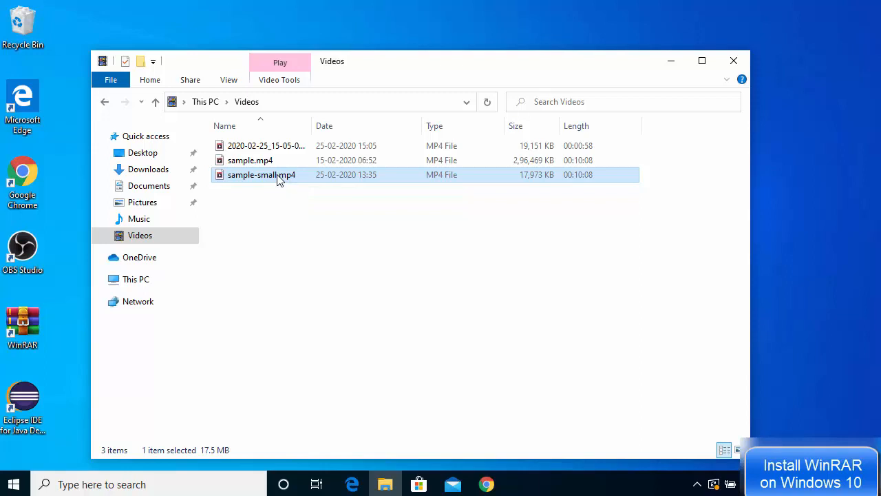
right_click(278, 179)
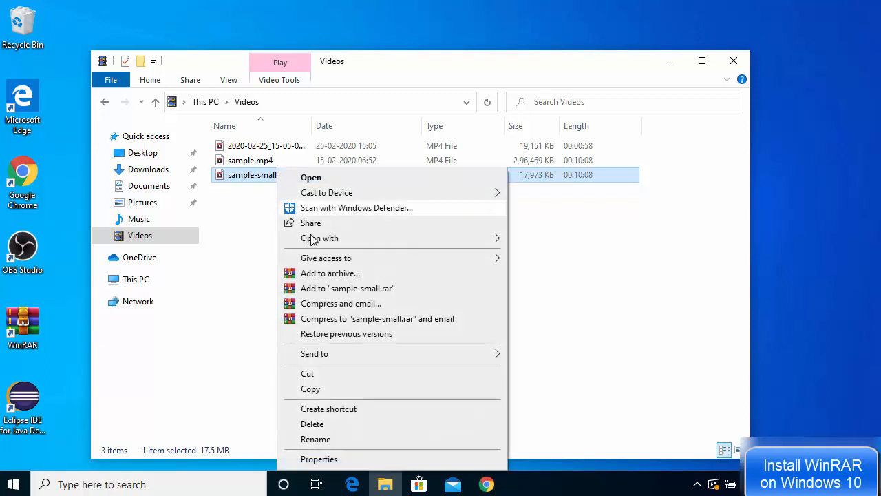
left_click(330, 277)
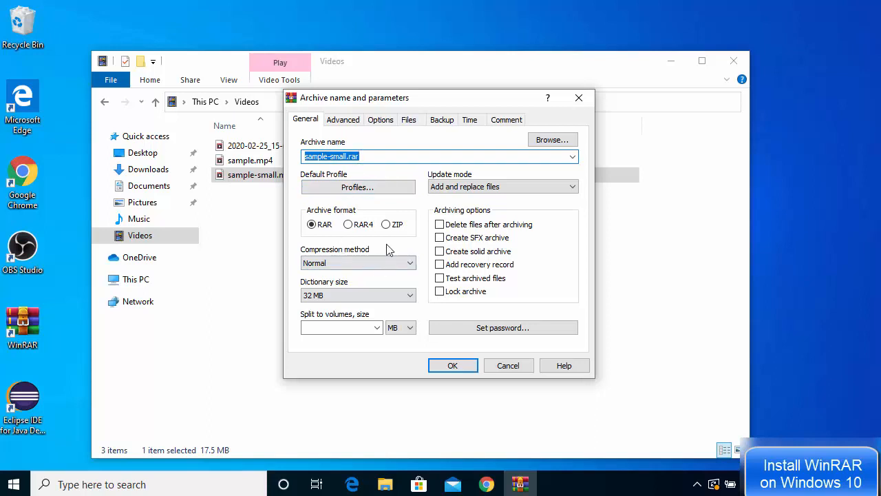
left_click(364, 158)
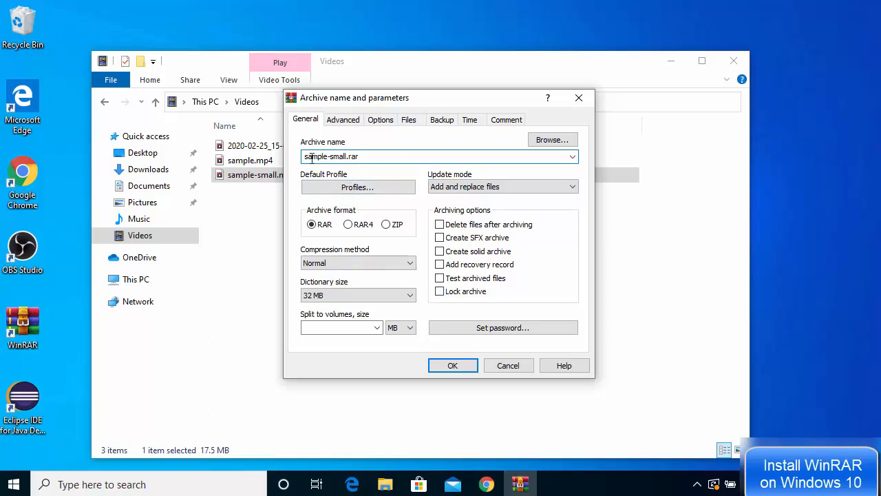
left_click(387, 225)
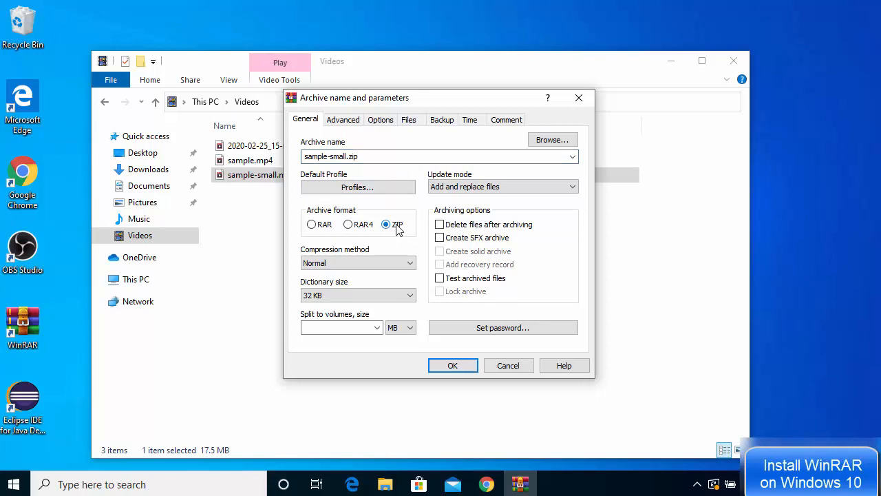
left_click(312, 225)
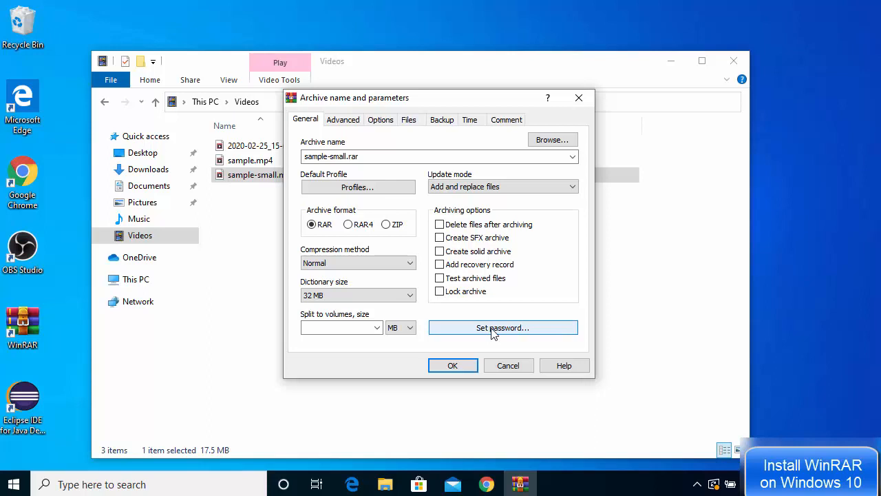
left_click(452, 367)
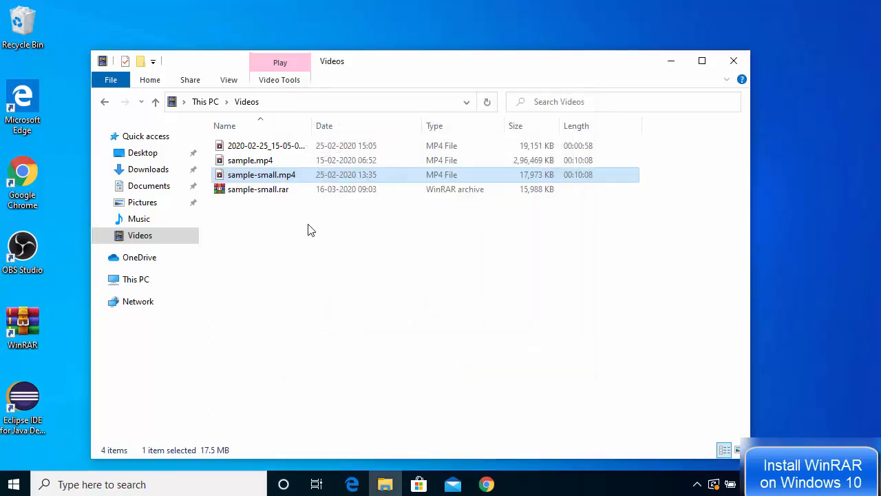
Open the sample-small.rar archive from the Videos folder in WinRAR.
left_click(253, 196)
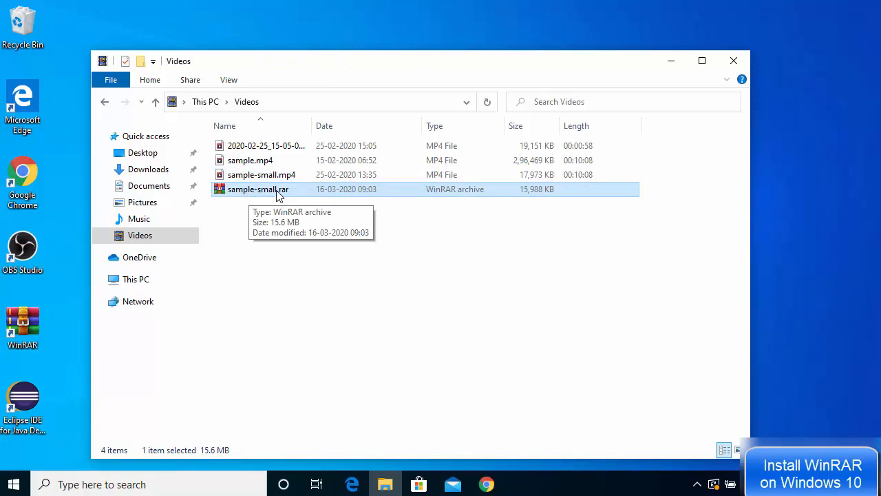
right_click(277, 196)
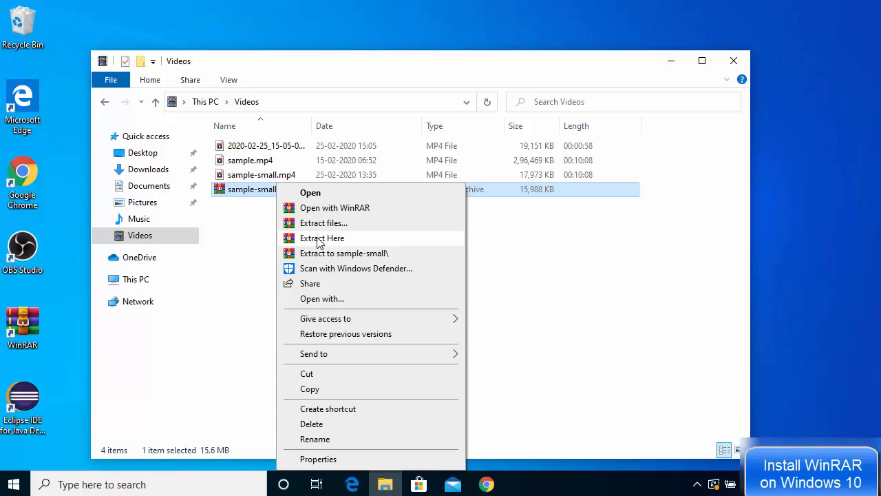
left_click(345, 210)
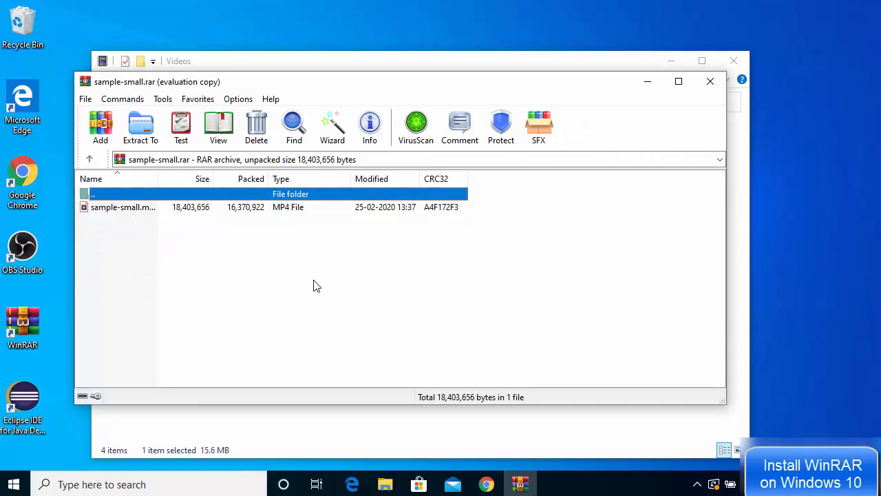
Extract the sample-small.rar archive to the Desktop folder under This PC, keeping the default update and overwrite modes.
left_click(143, 136)
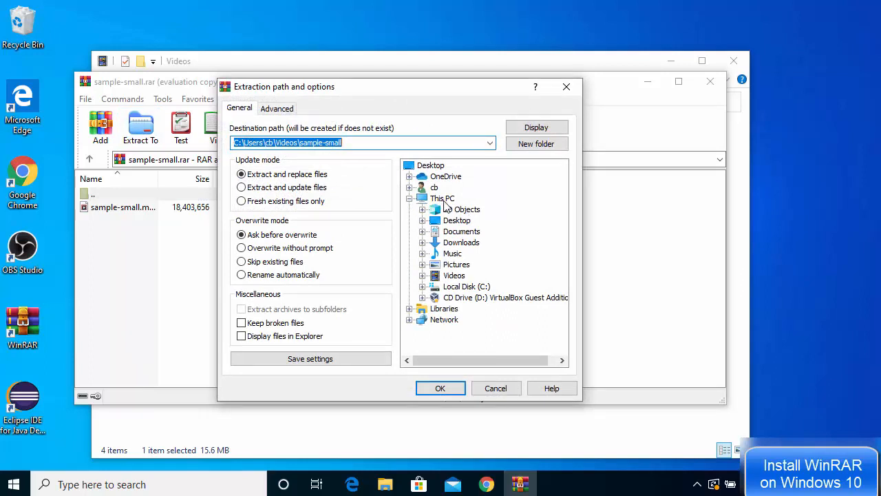
left_click(444, 199)
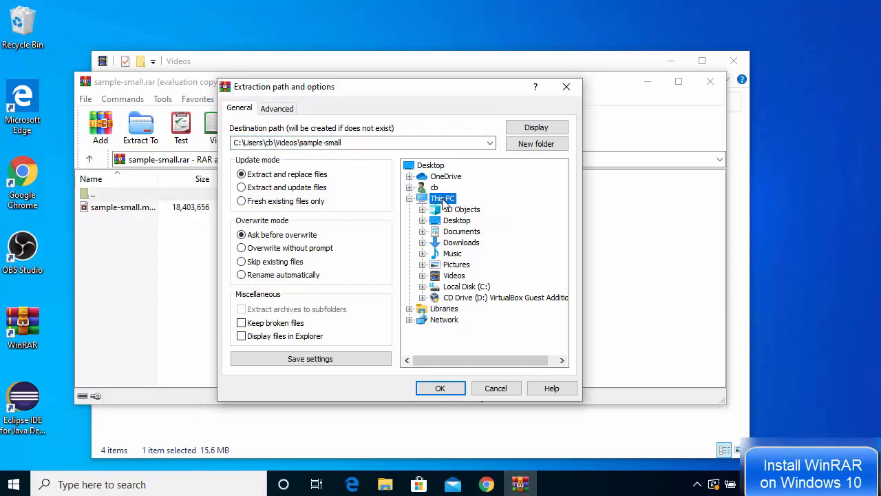
left_click(457, 221)
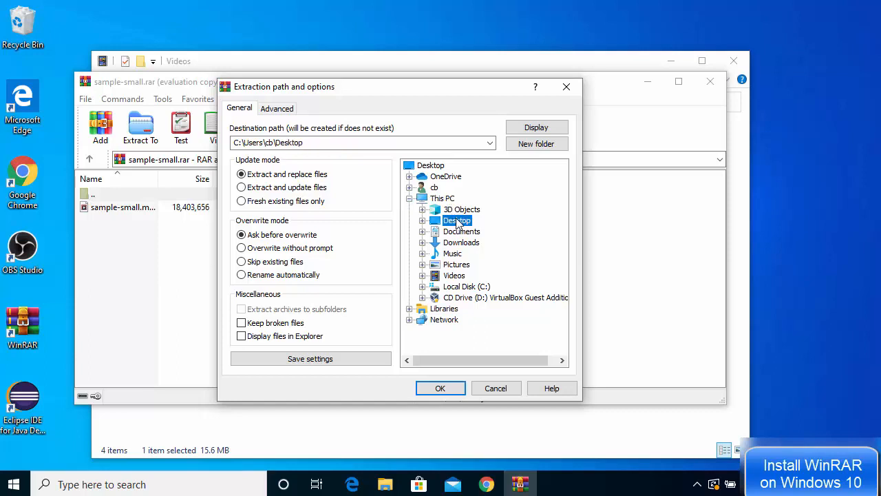
left_click(455, 388)
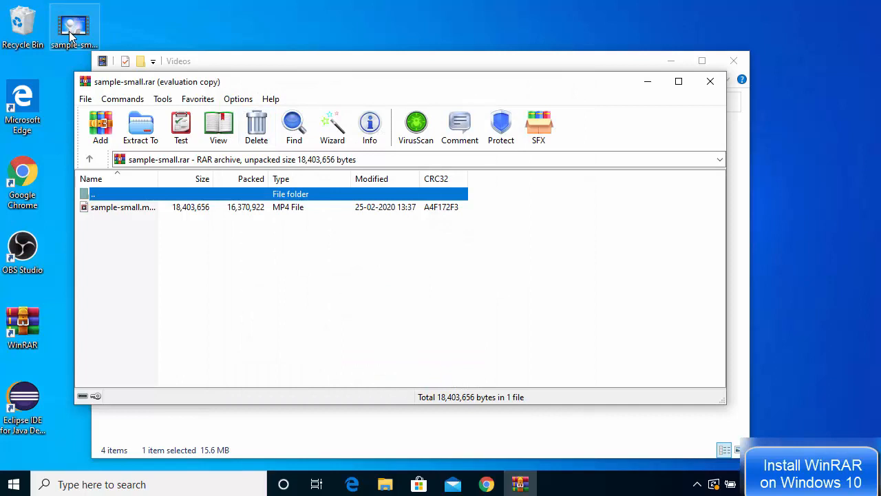
Select the extracted sample-small.mp4 on the desktop, and close the WinRAR archive window and the Videos folder window.
left_click(69, 31)
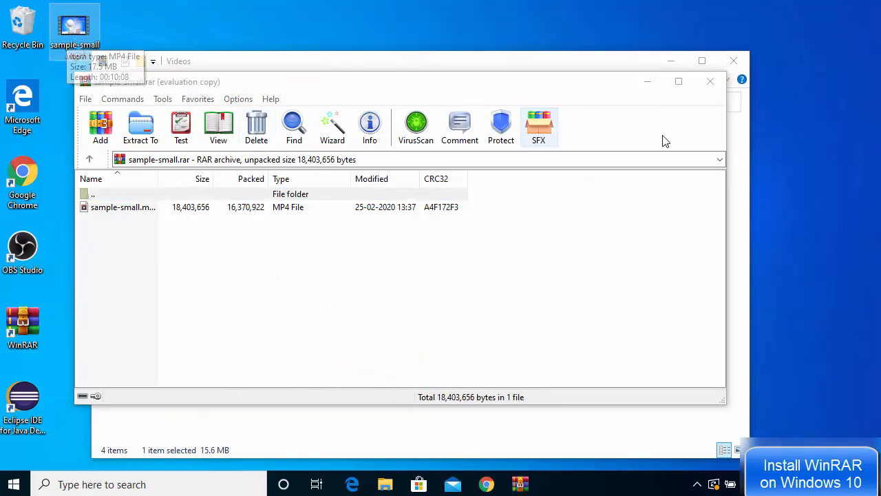
left_click(710, 81)
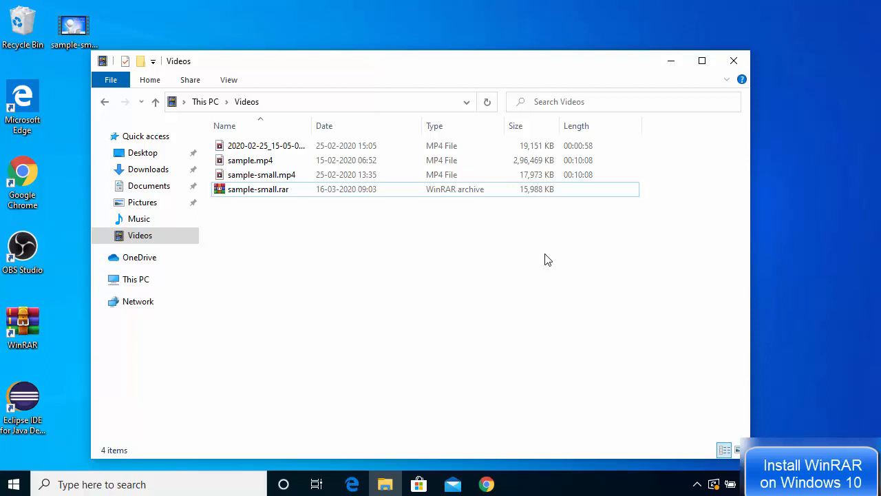
left_click(734, 60)
left_click(734, 62)
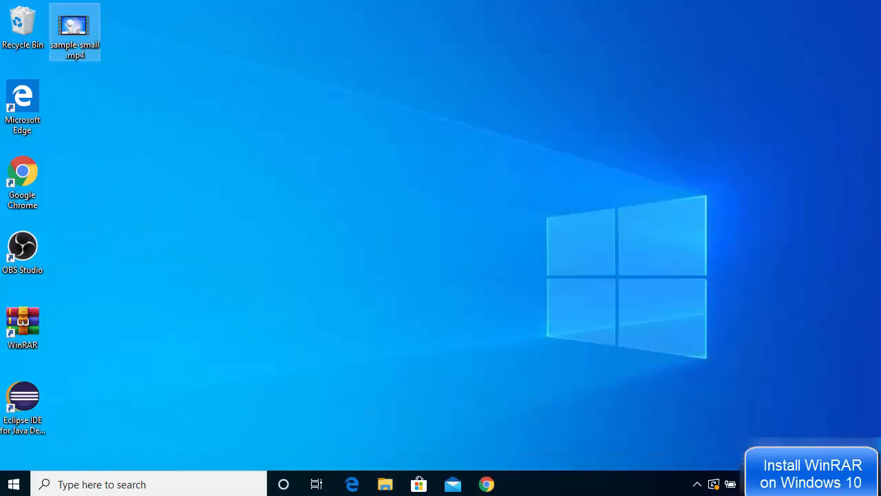